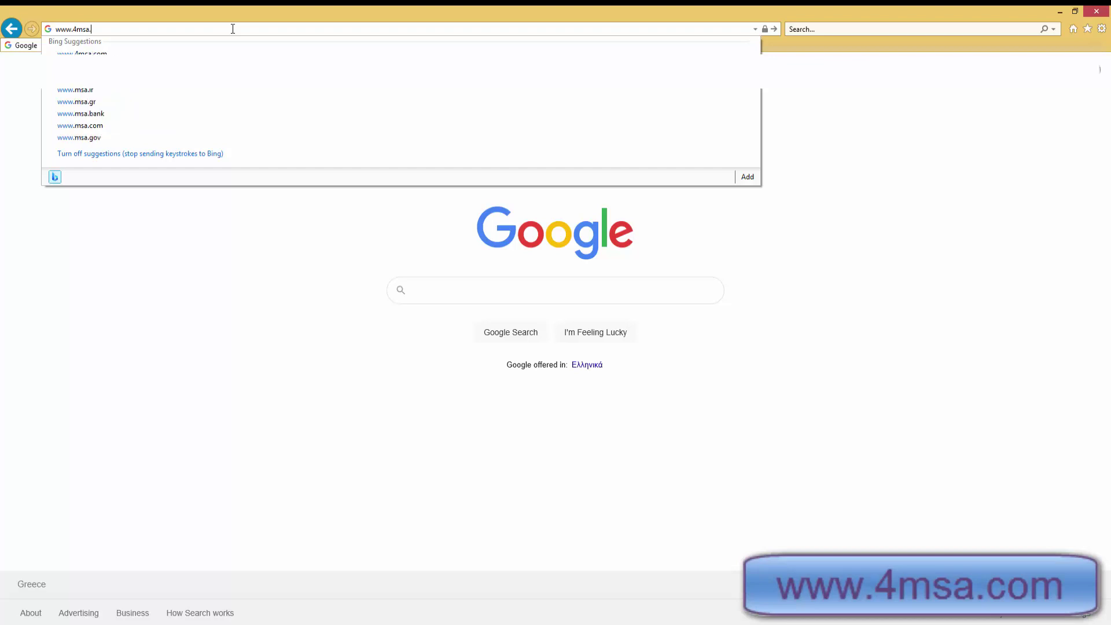
key("Return")
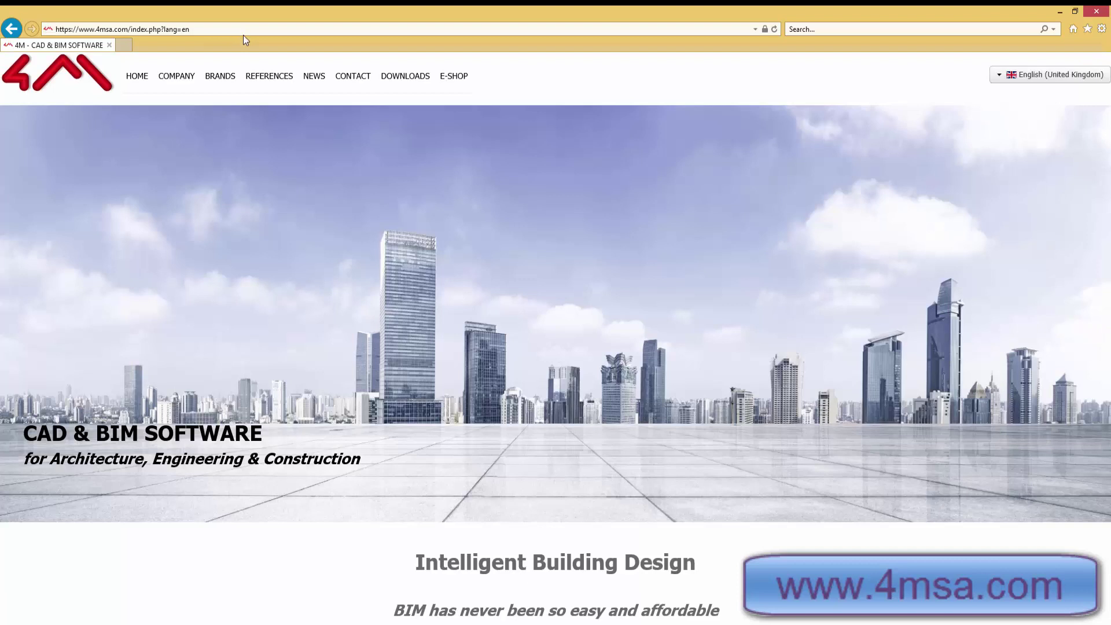
- Go to the Downloads page and scroll to the 4MCAD v.21 editions, keeping the language unchanged
left_click(399, 81)
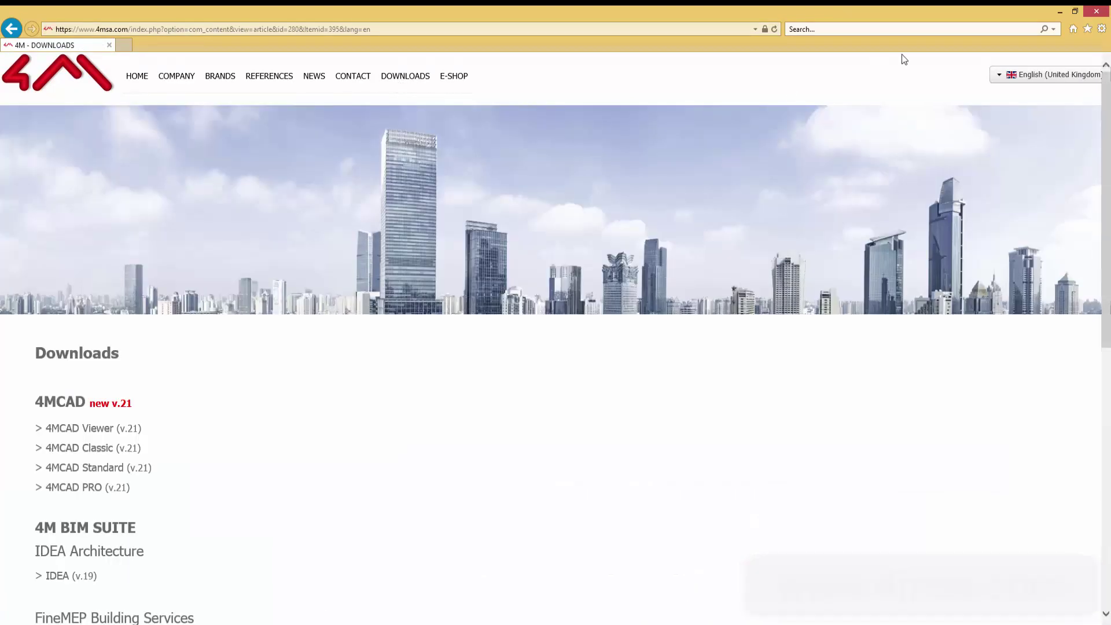
left_click(1047, 76)
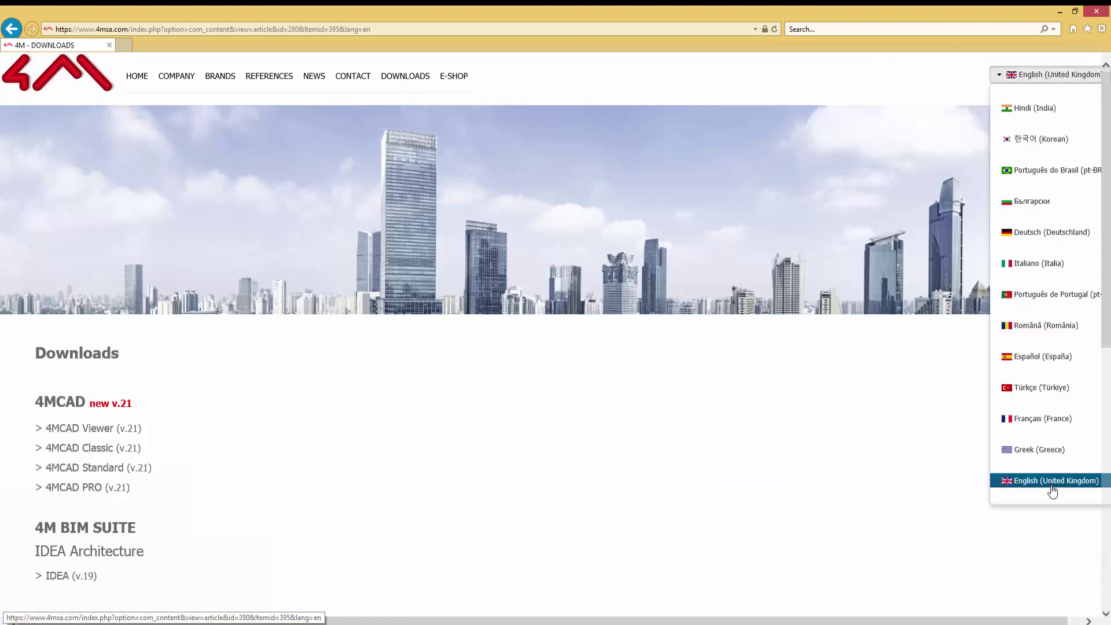
left_click(899, 71)
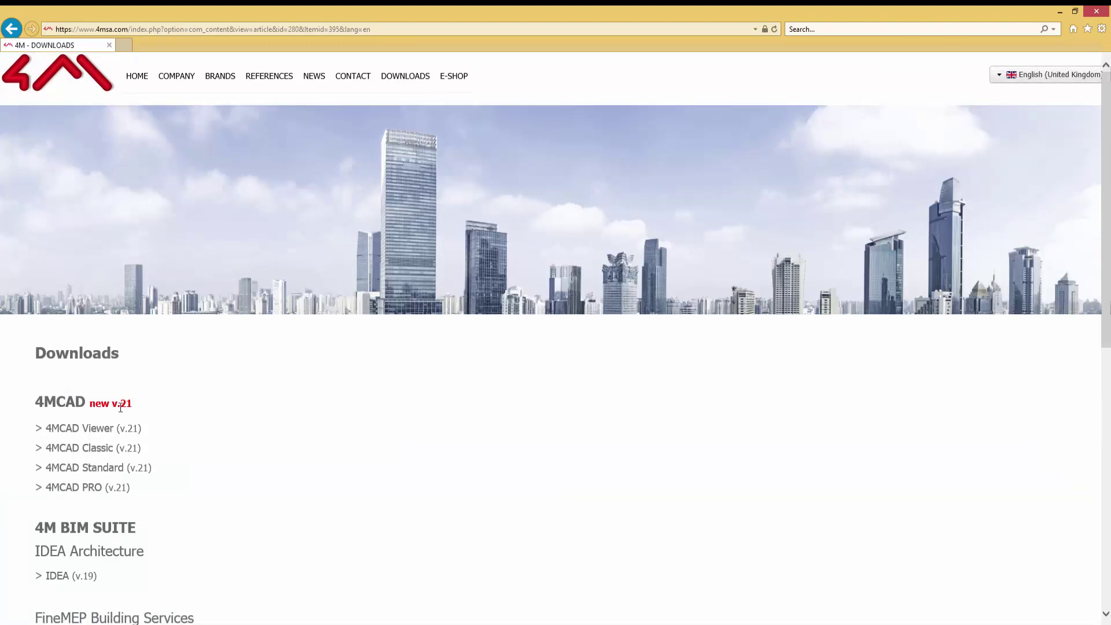
scroll(121, 408, "down", 3)
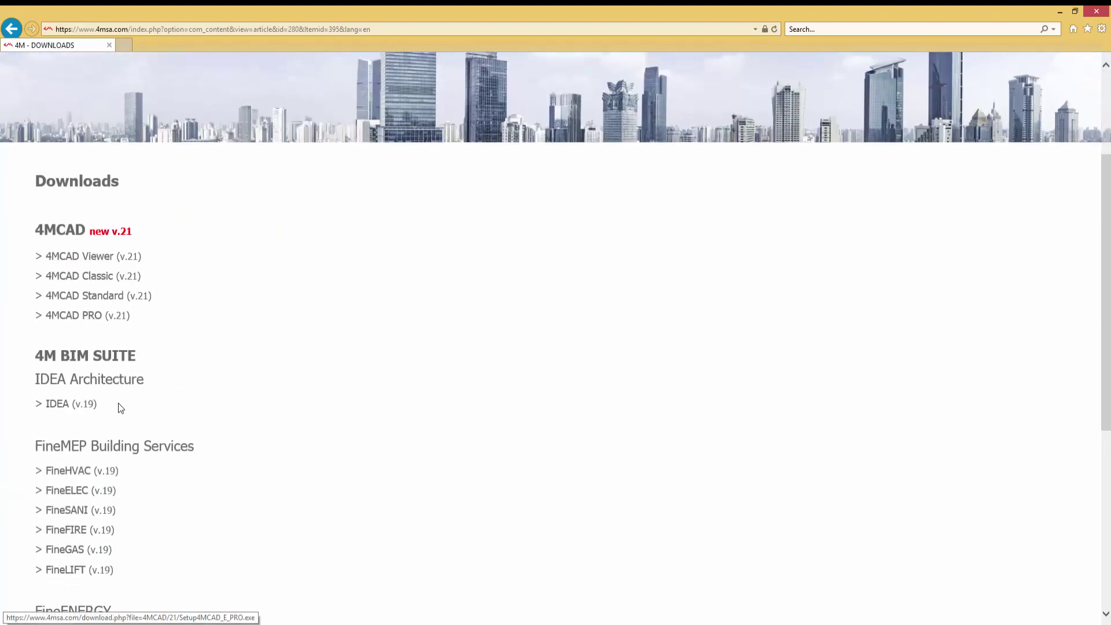
- On the 4MCAD Standard form, enter the user's name, postal code 12345 and country United Kingdom
left_click(101, 296)
left_click(511, 140)
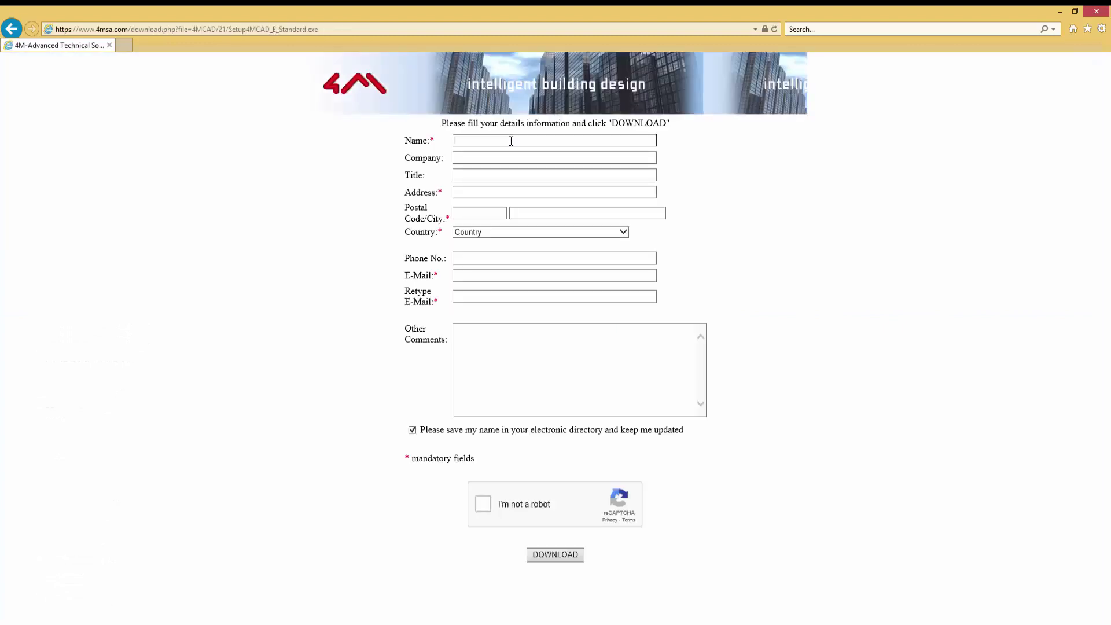
type("John Smith")
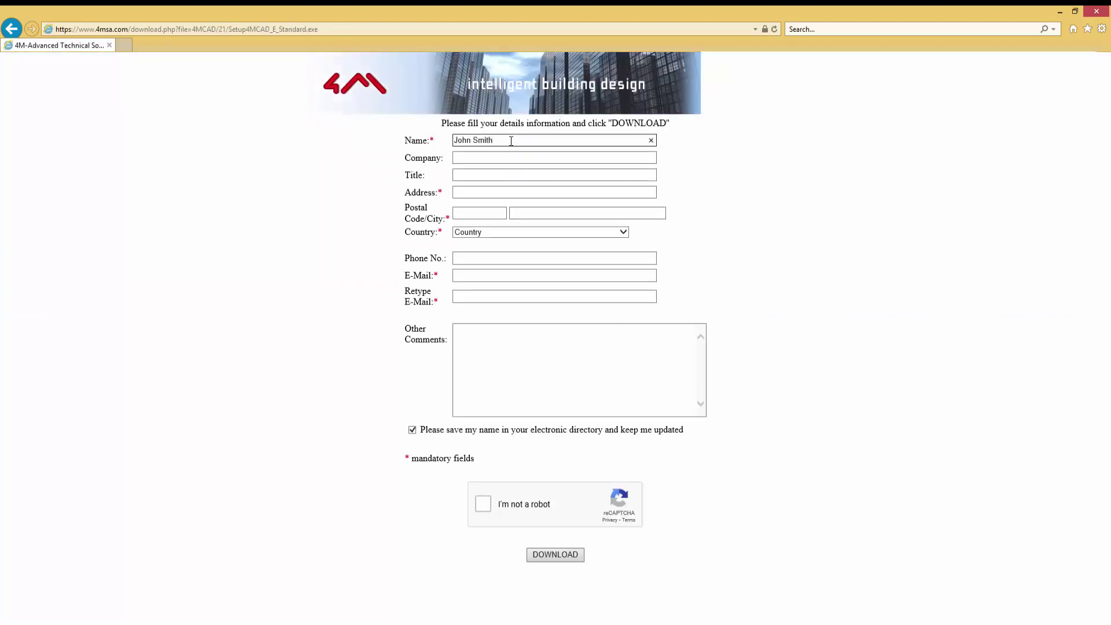
left_click(480, 193)
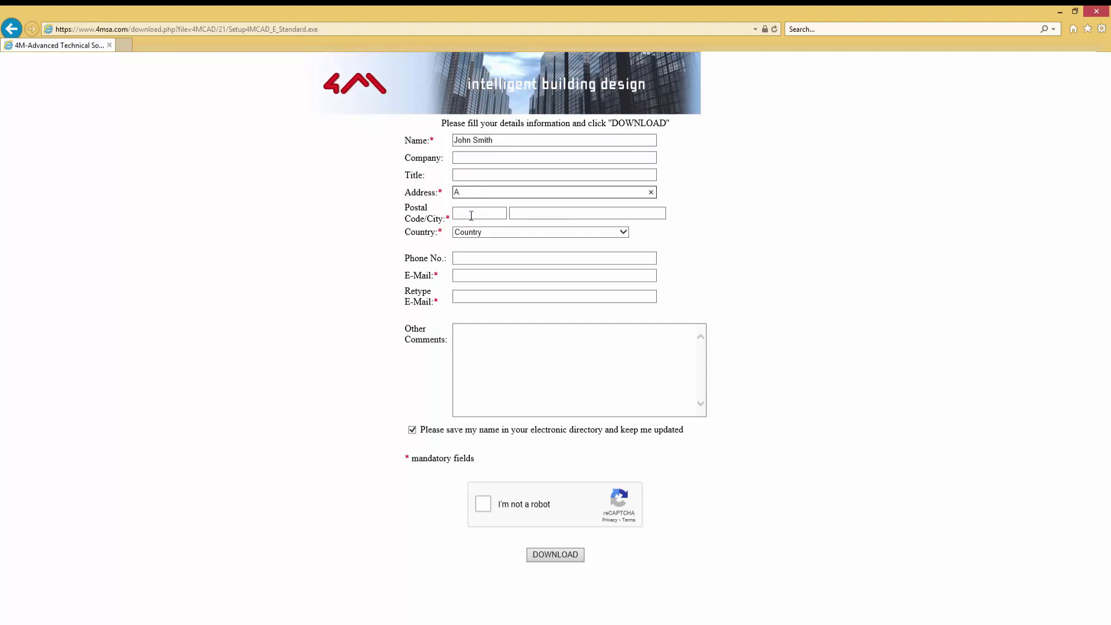
left_click(471, 214)
type("12345")
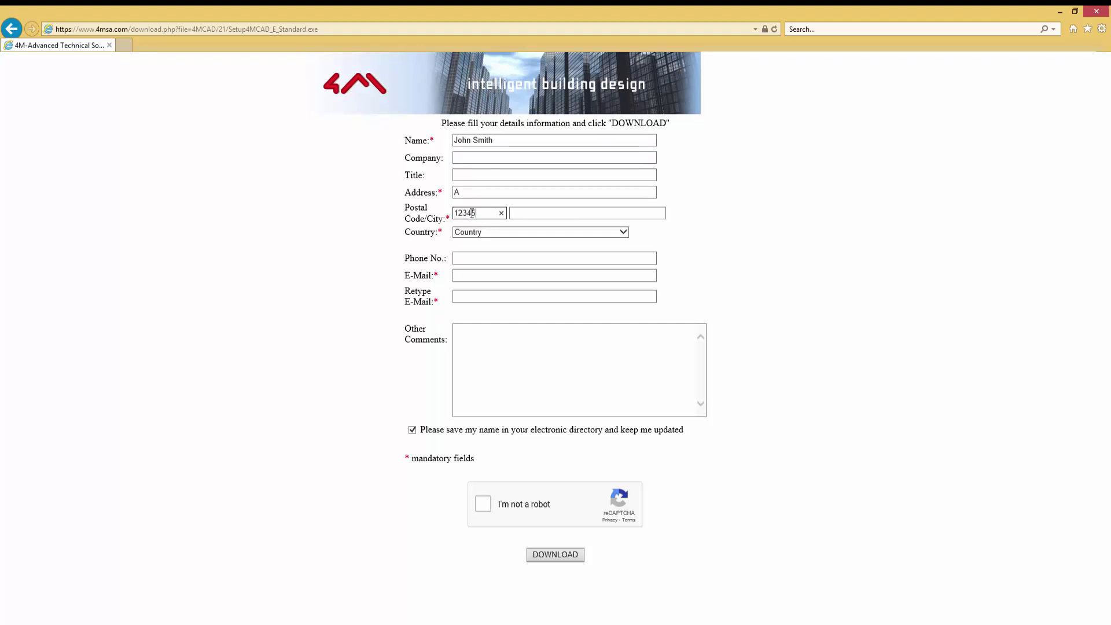
left_click(481, 232)
key("u")
left_click(480, 288)
- Enter and retype the contact e-mail, pass reCAPTCHA, submit, and open the emailed download link
left_click(471, 277)
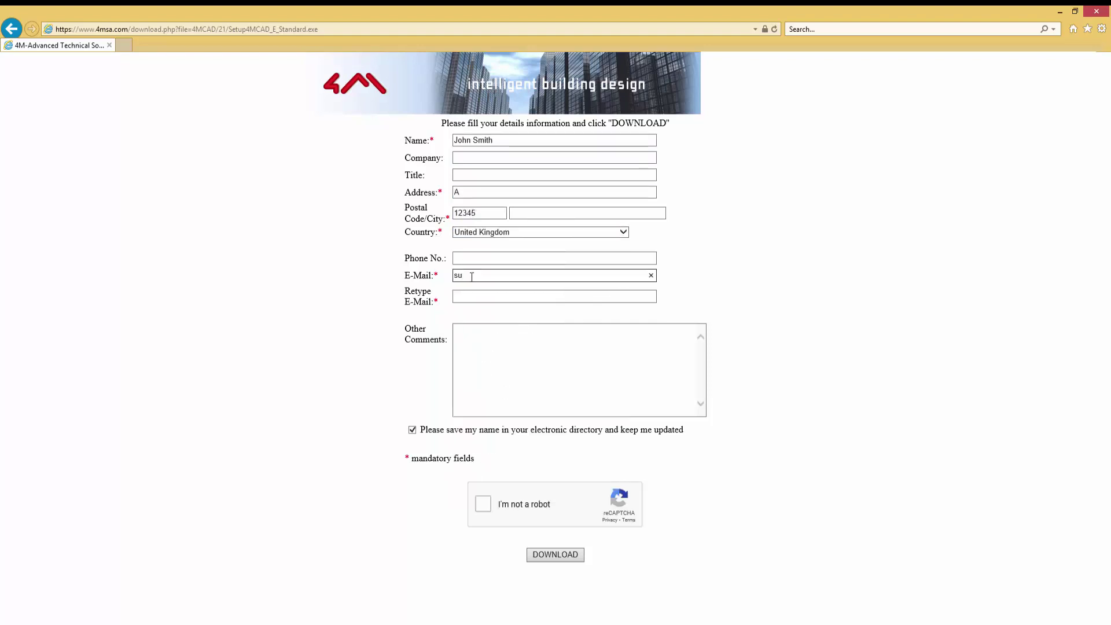
key("Tab")
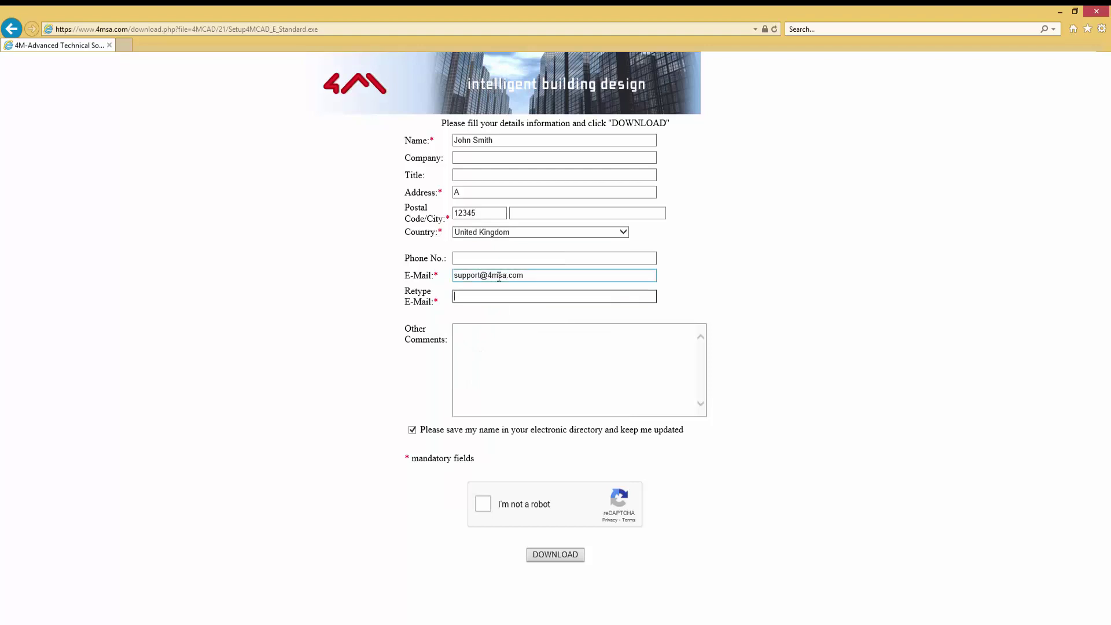
left_click(484, 503)
left_click(554, 554)
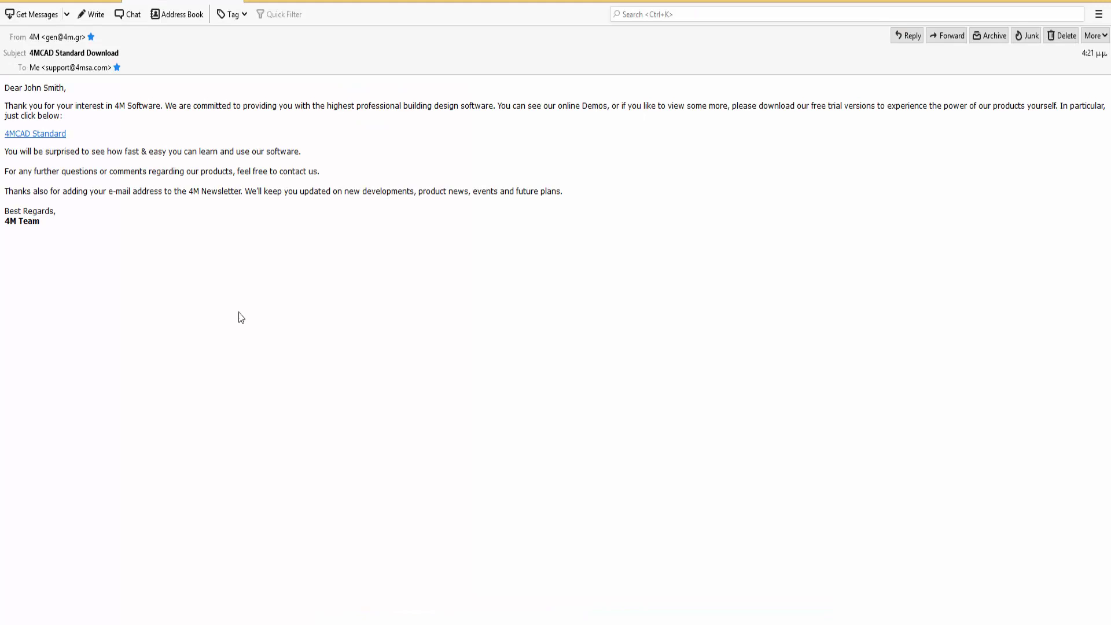
left_click(50, 138)
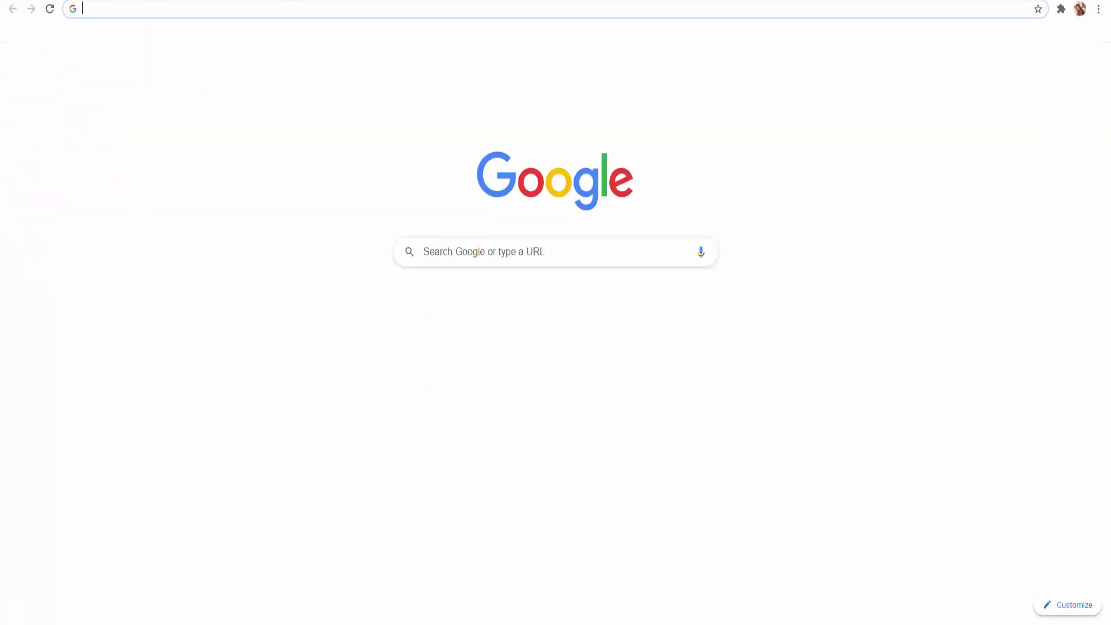
- Set the 4MCAD Standard installer download to open when done, and allow it to run
left_click(120, 624)
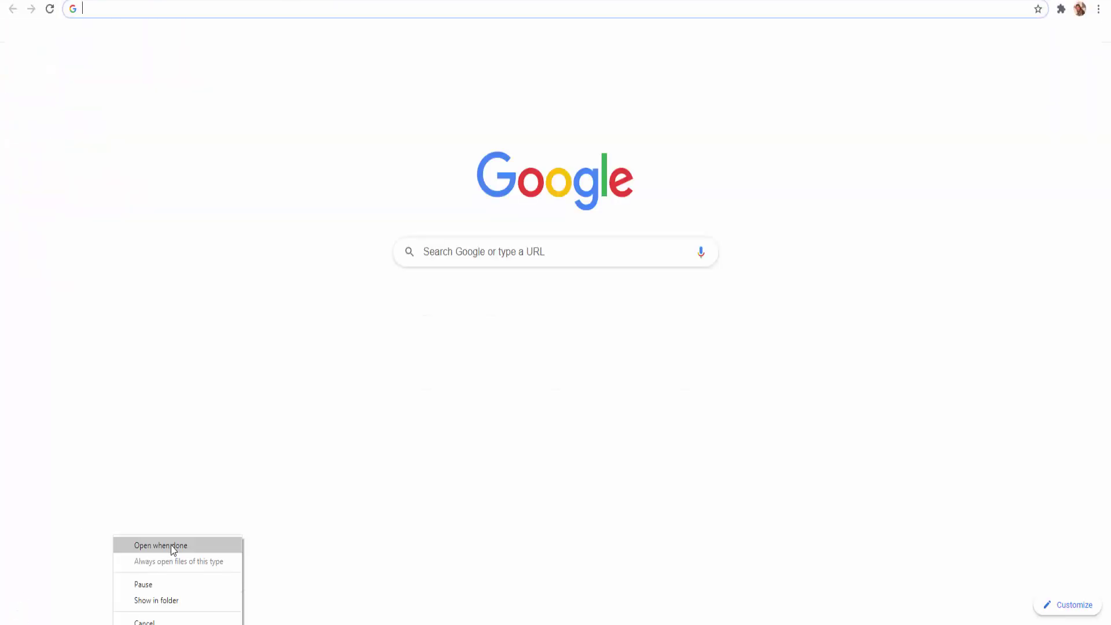
left_click(173, 549)
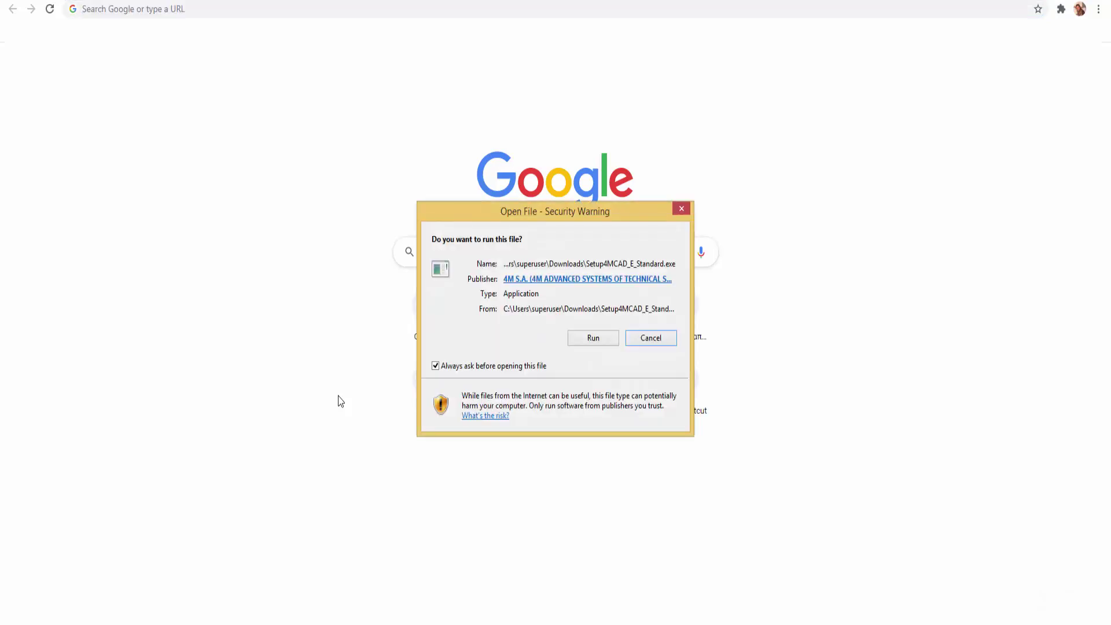
left_click_drag(555, 222, 541, 221)
left_click(576, 340)
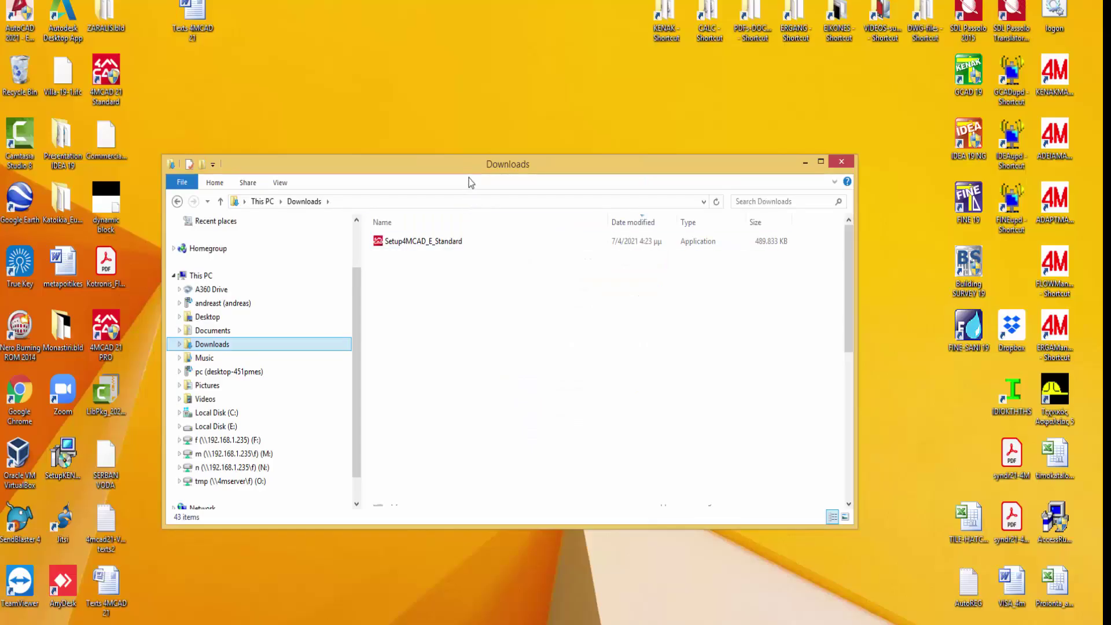
- Move Setup4MCAD_E_Standard from Downloads to the desktop and close the Downloads window
left_click(419, 243)
left_click_drag(419, 243, 455, 135)
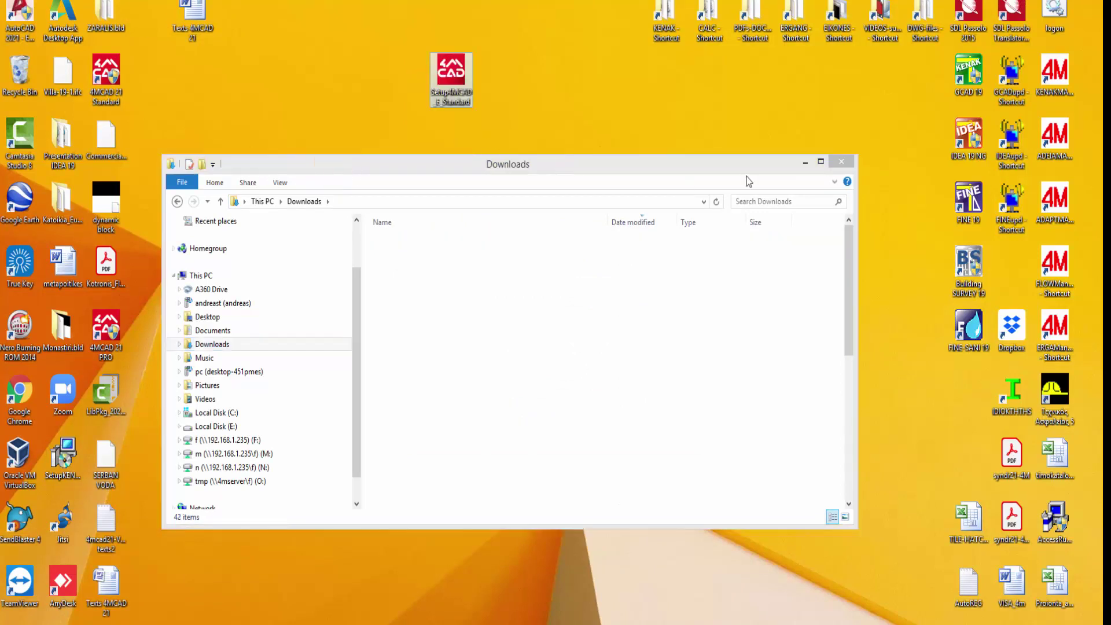
left_click(840, 167)
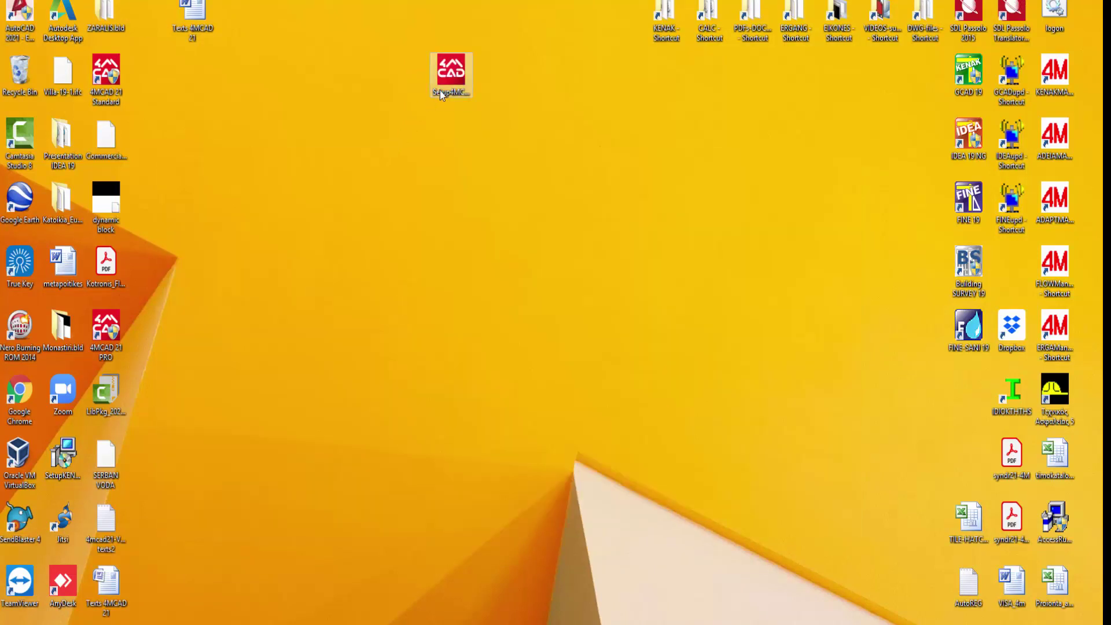
left_click_drag(439, 91, 410, 276)
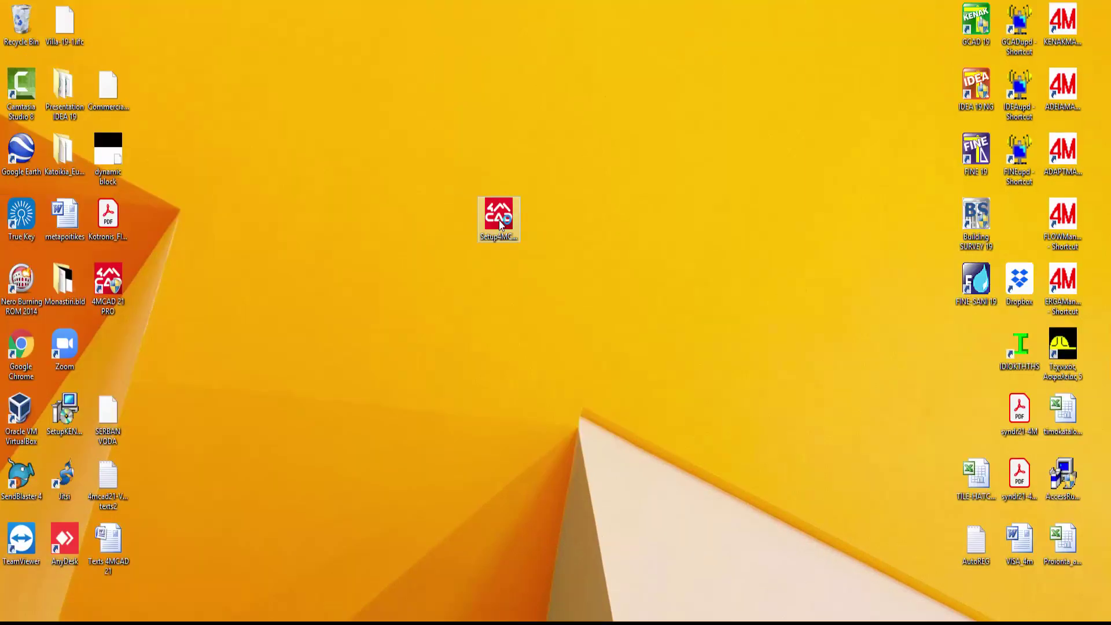
- Run Setup4MCAD_E_Standard, accept the licence, install with default settings, and launch 4MCAD on finish
double_click(501, 224)
left_click(436, 347)
left_click(622, 389)
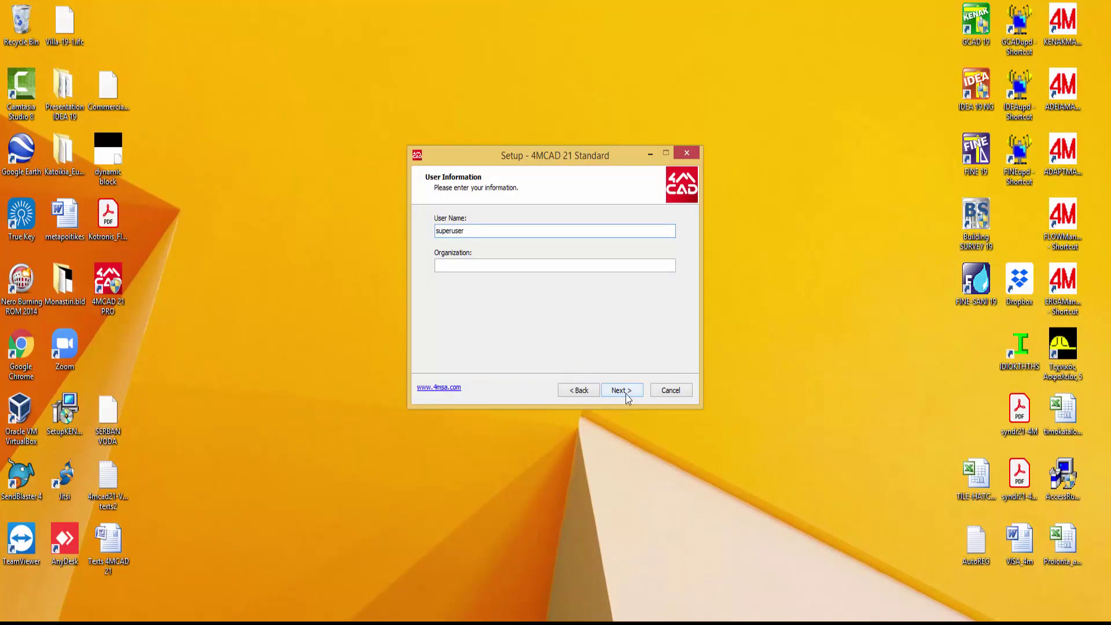
left_click(622, 390)
left_click(622, 390)
left_click(627, 392)
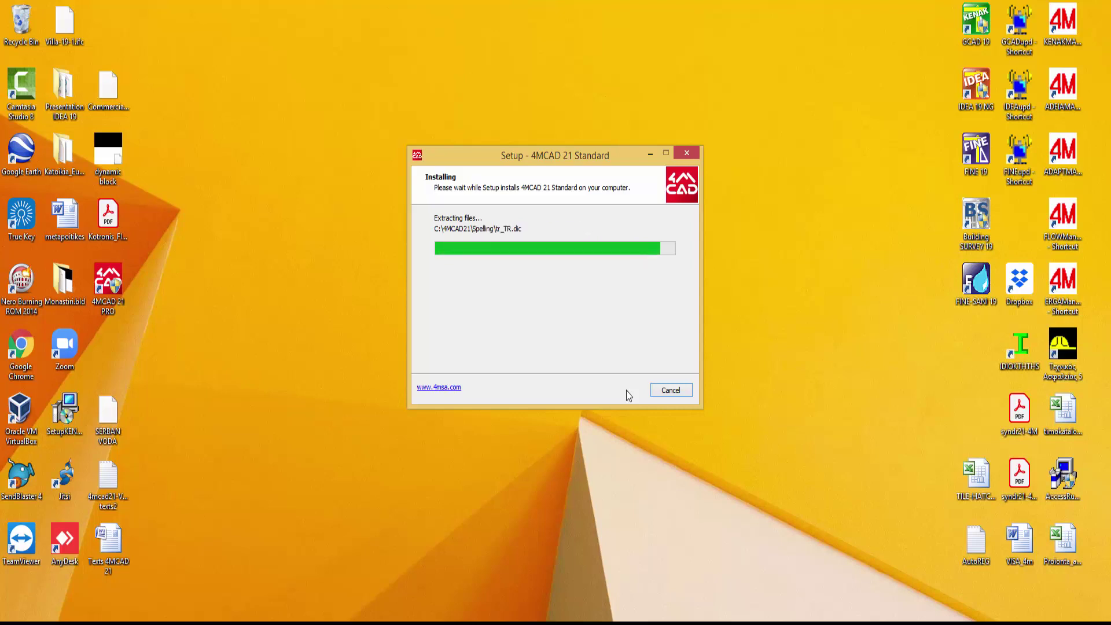
left_click(619, 390)
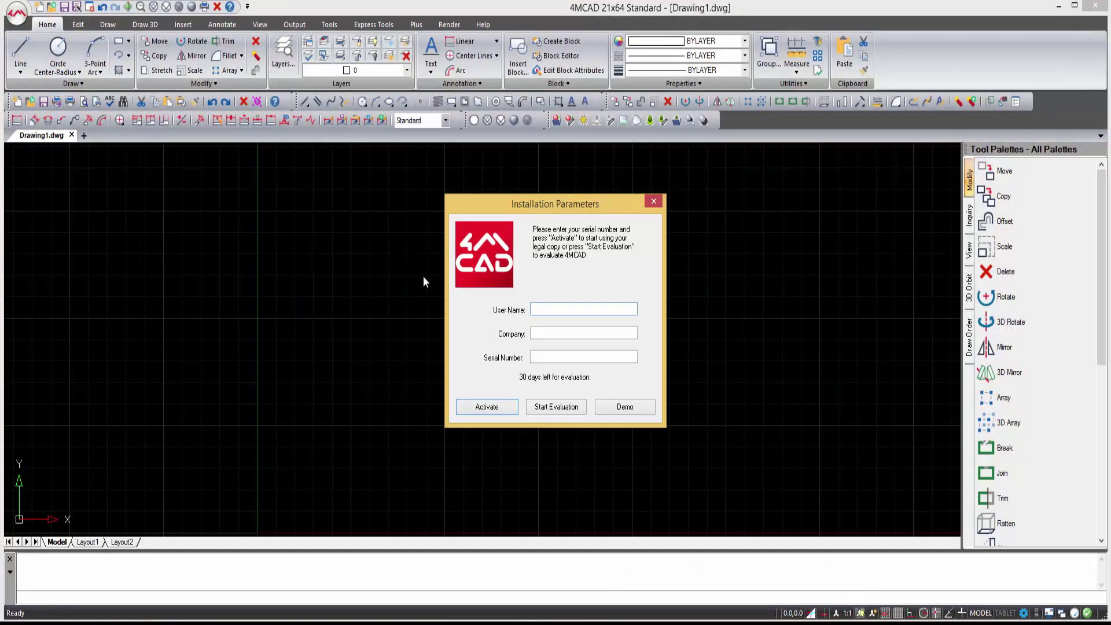
- Start the 30-day evaluation, then cancel the Print dialog from the main menu
left_click(503, 400)
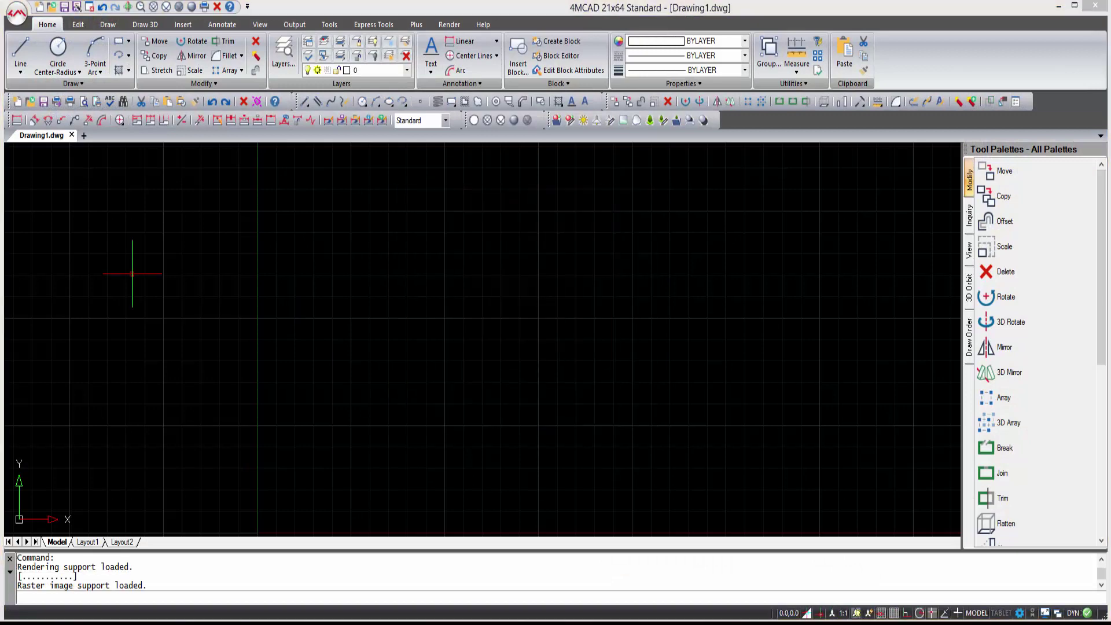
left_click(730, 430)
left_click(20, 17)
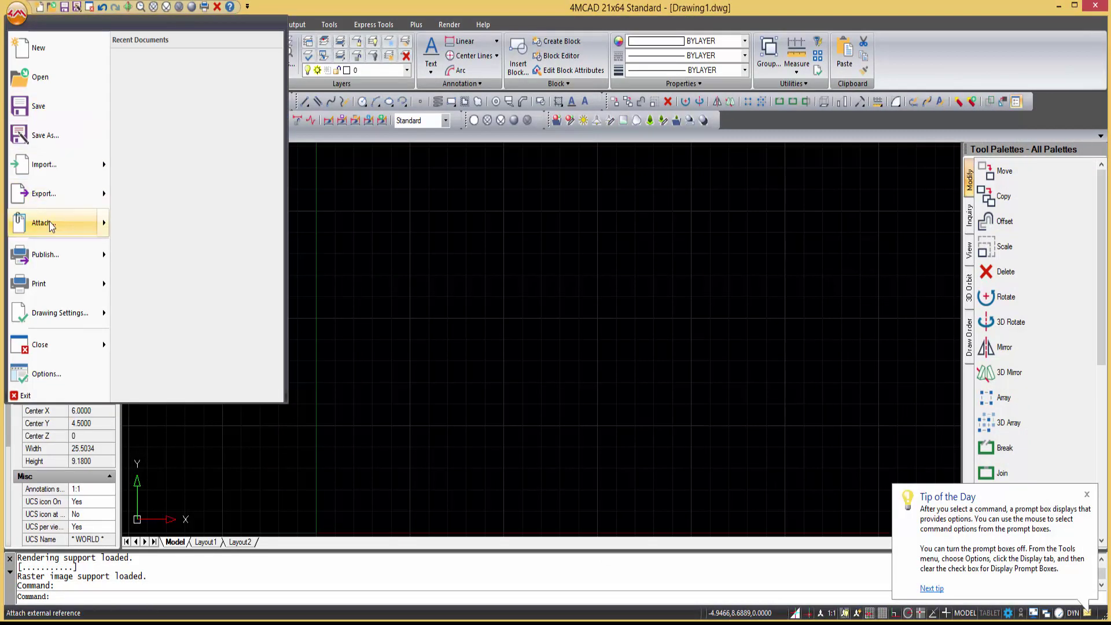
left_click(56, 284)
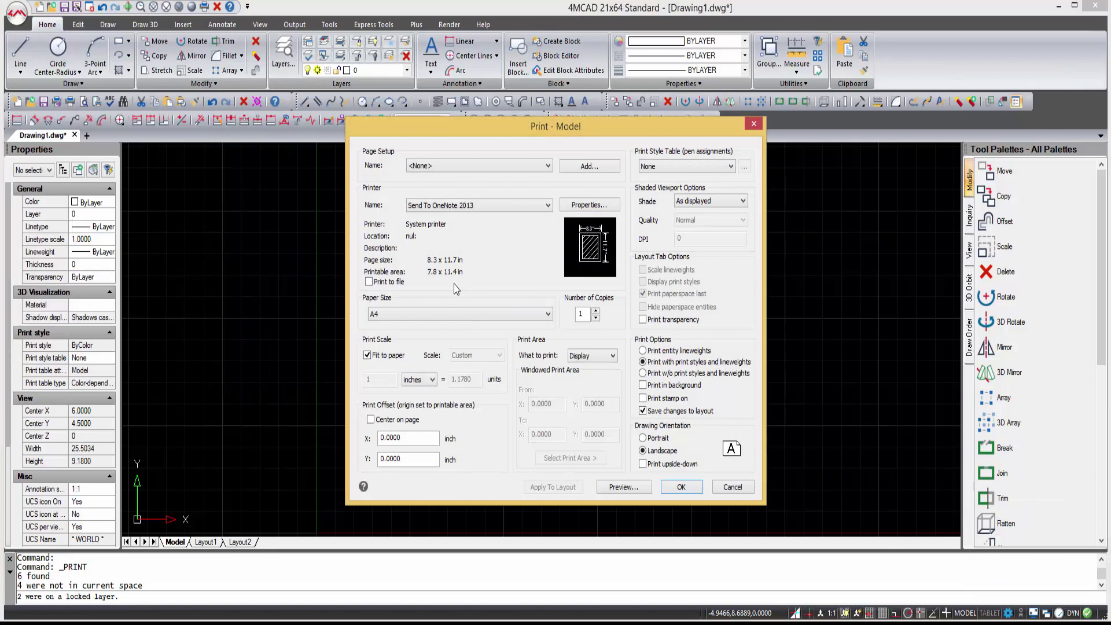
key("Escape")
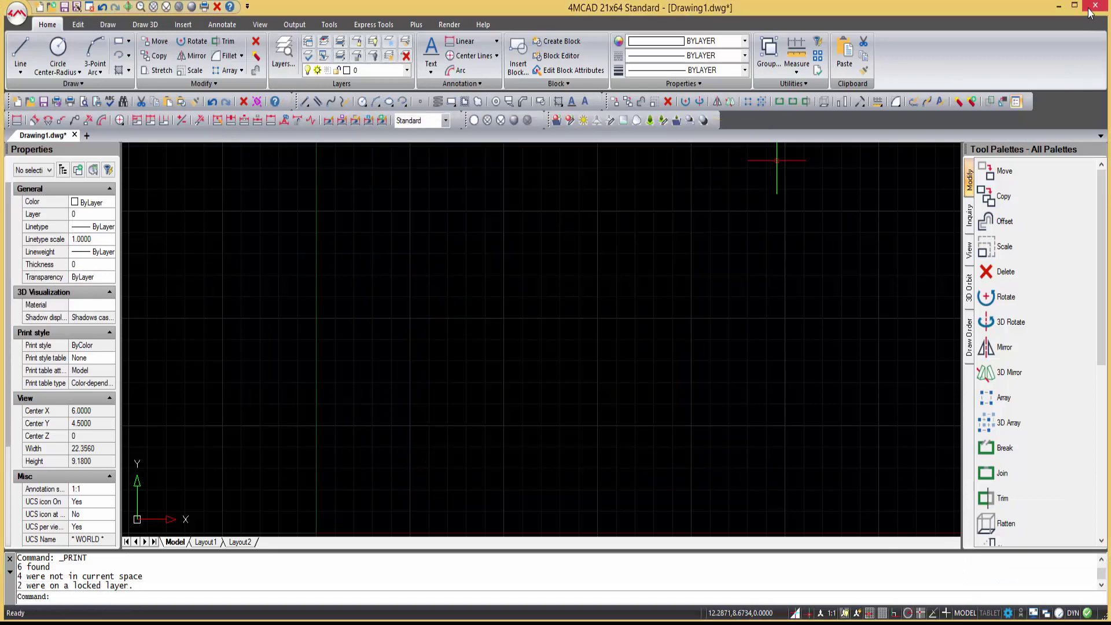
- Quit 4MCAD without saving Drawing1 and relaunch it as administrator from the desktop shortcut
left_click(1094, 6)
left_click(564, 346)
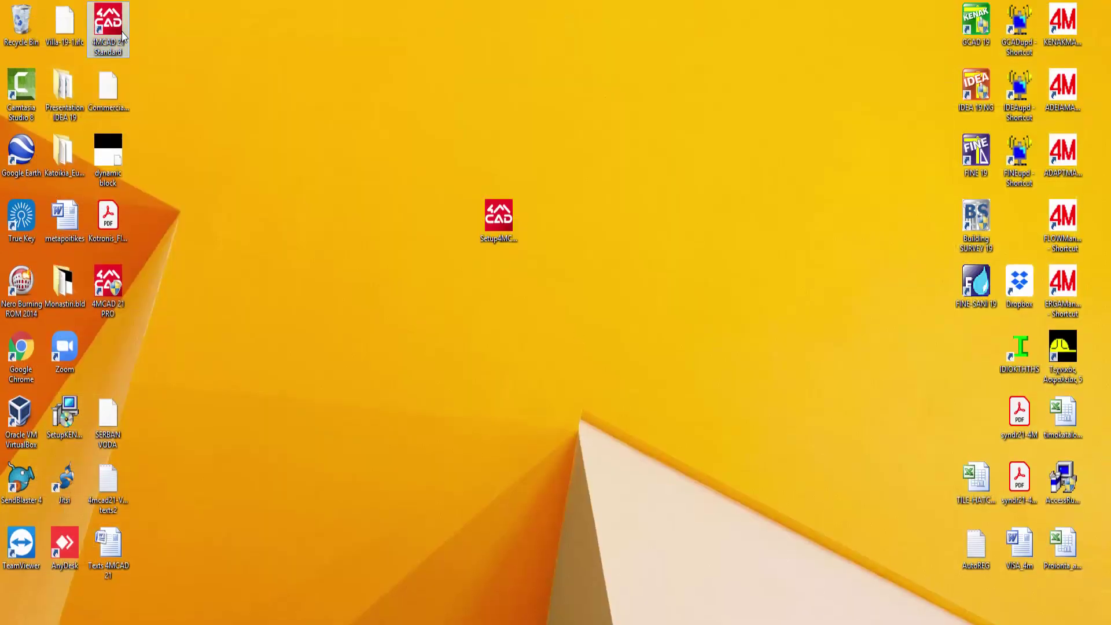
right_click(119, 30)
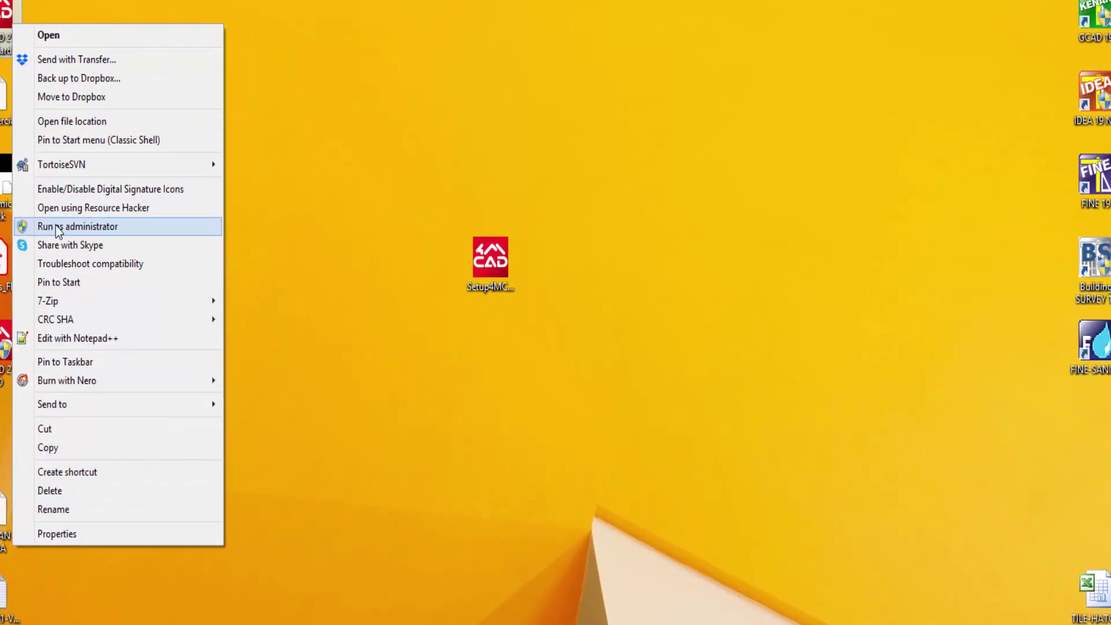
left_click(110, 208)
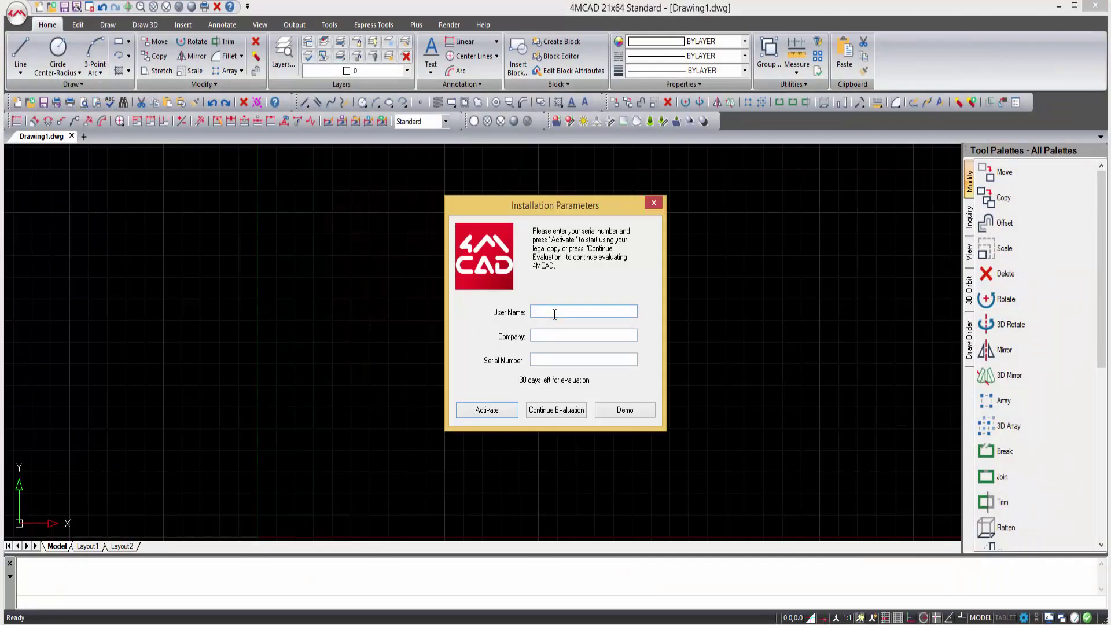
- Enter company 4M SA and the licence serial number, then submit for activation
type("4M SA")
left_click(563, 360)
type("S21035******")
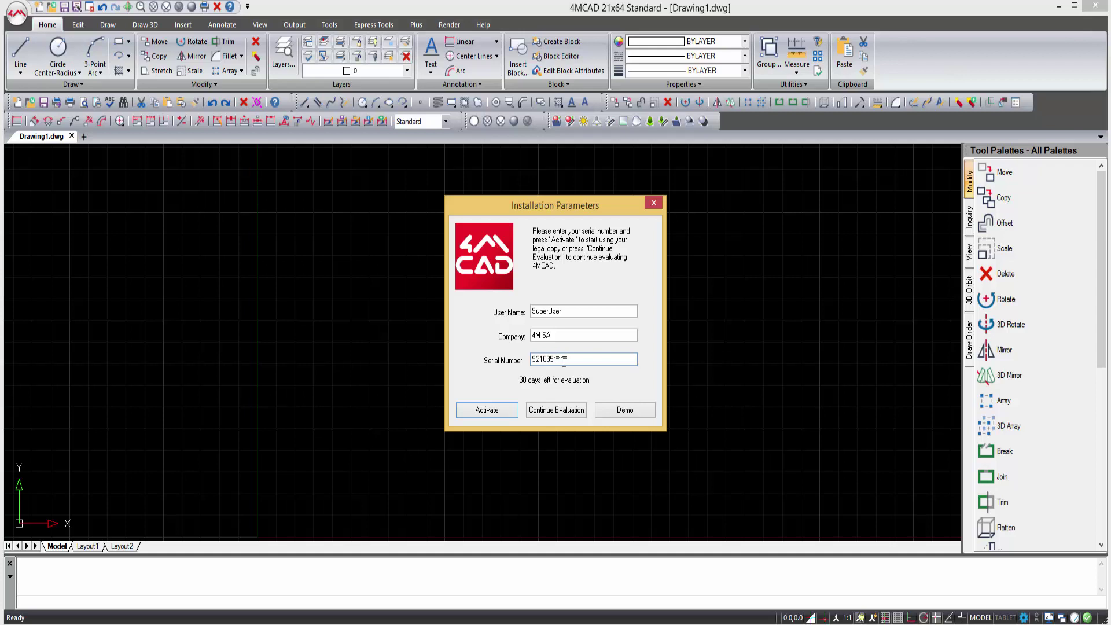
left_click(489, 412)
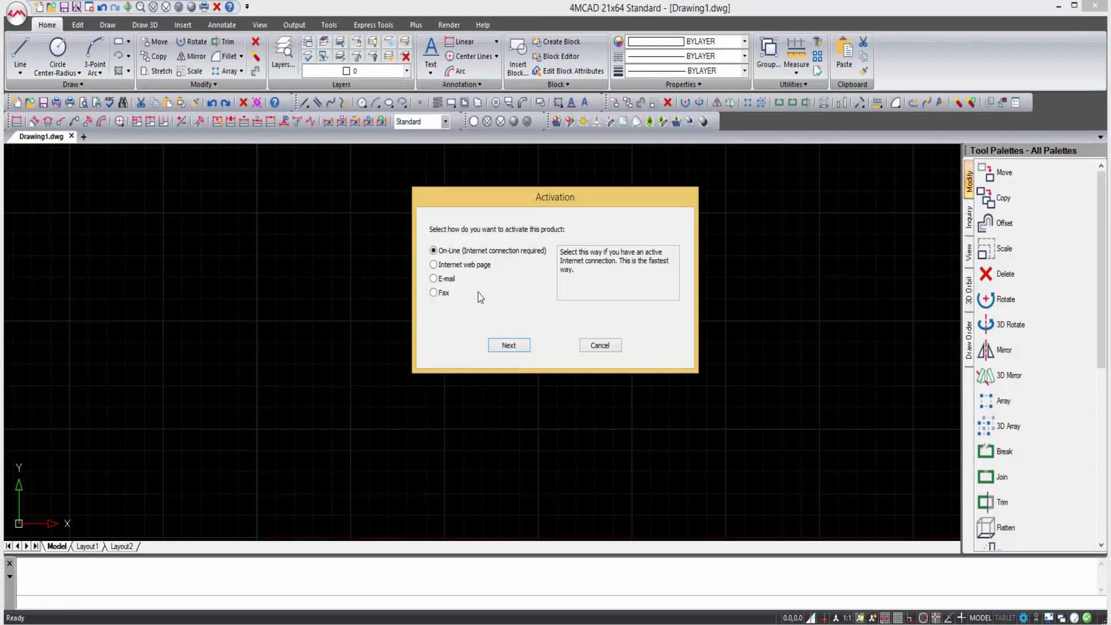
- Register for online activation with country United Kingdom, the contact's name, company 4M and e-mail
left_click(506, 345)
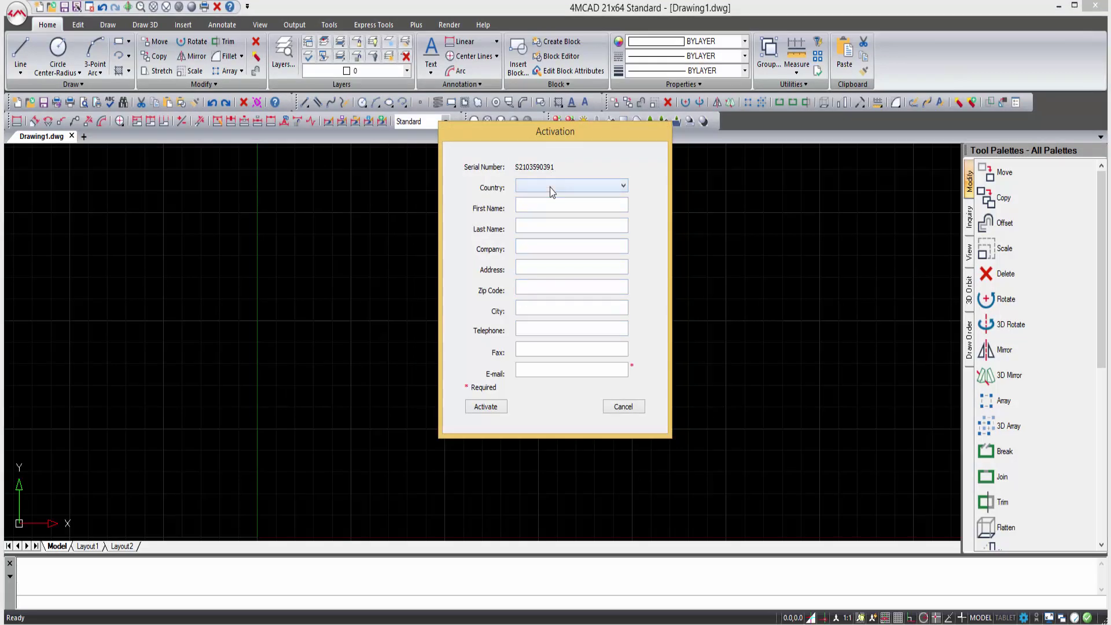
left_click(551, 192)
left_click(572, 305)
left_click(543, 204)
type("J")
type("S")
type("mith")
key("Tab")
type("4M")
key("Tab")
key("Tab")
key("Tab")
key("Tab")
key("Tab")
key("Tab")
left_click(486, 406)
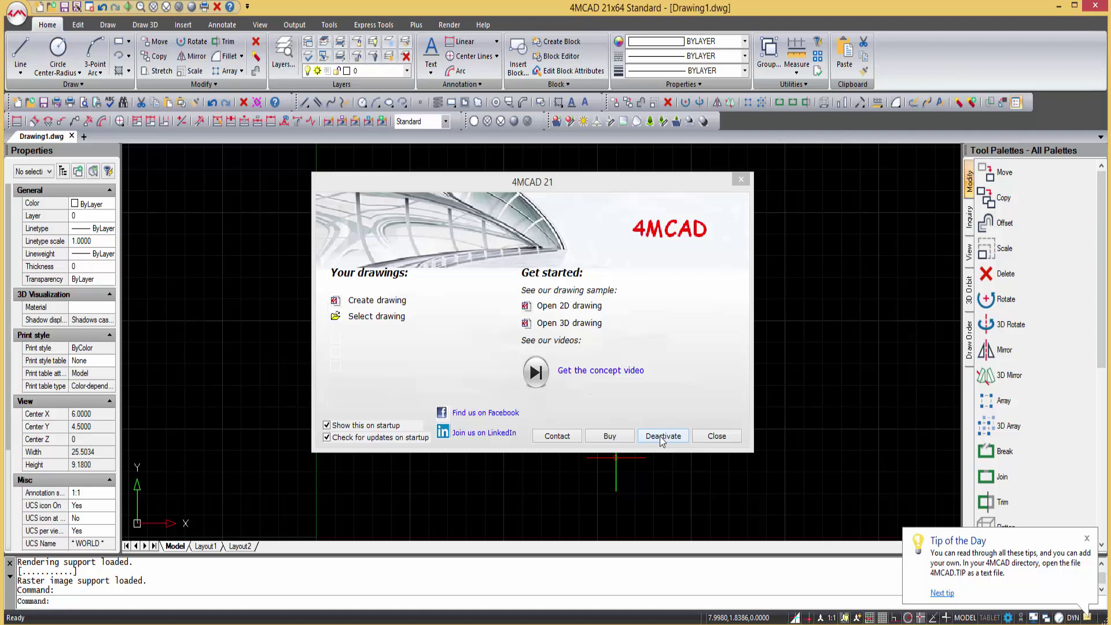
- Deactivate the 4MCAD licence, confirm with OK, and close the program
left_click(662, 438)
left_click(472, 323)
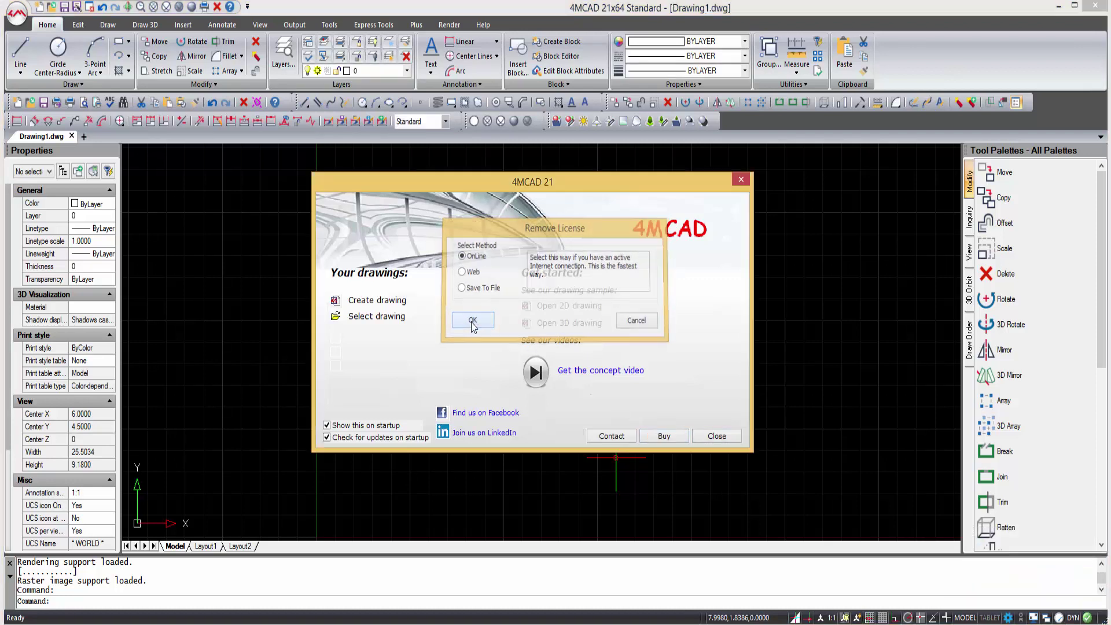
left_click(717, 437)
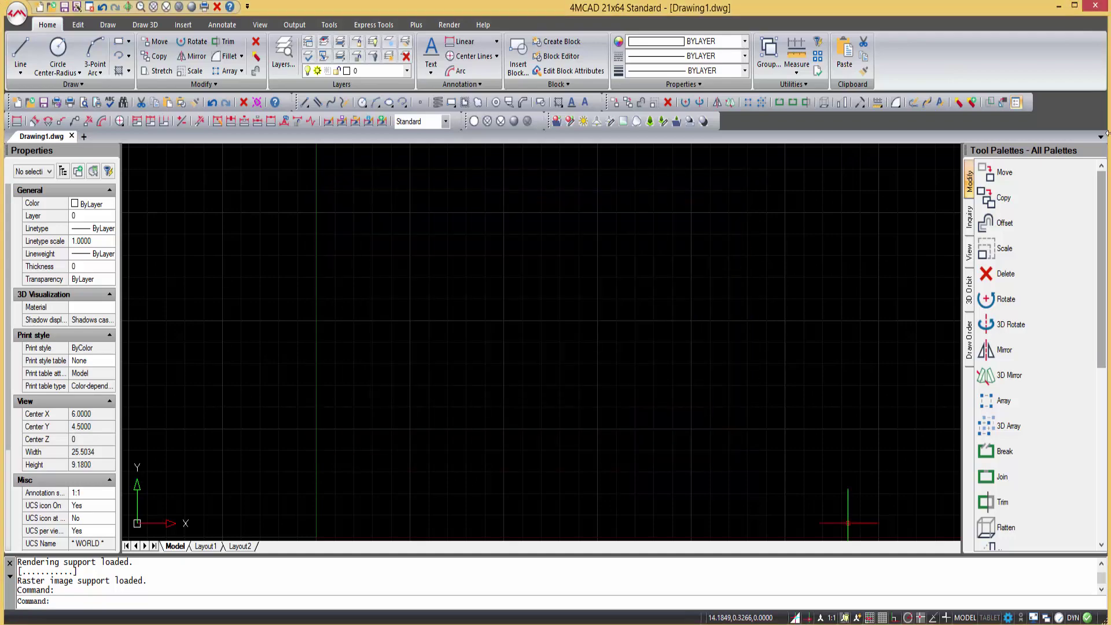
left_click(1095, 6)
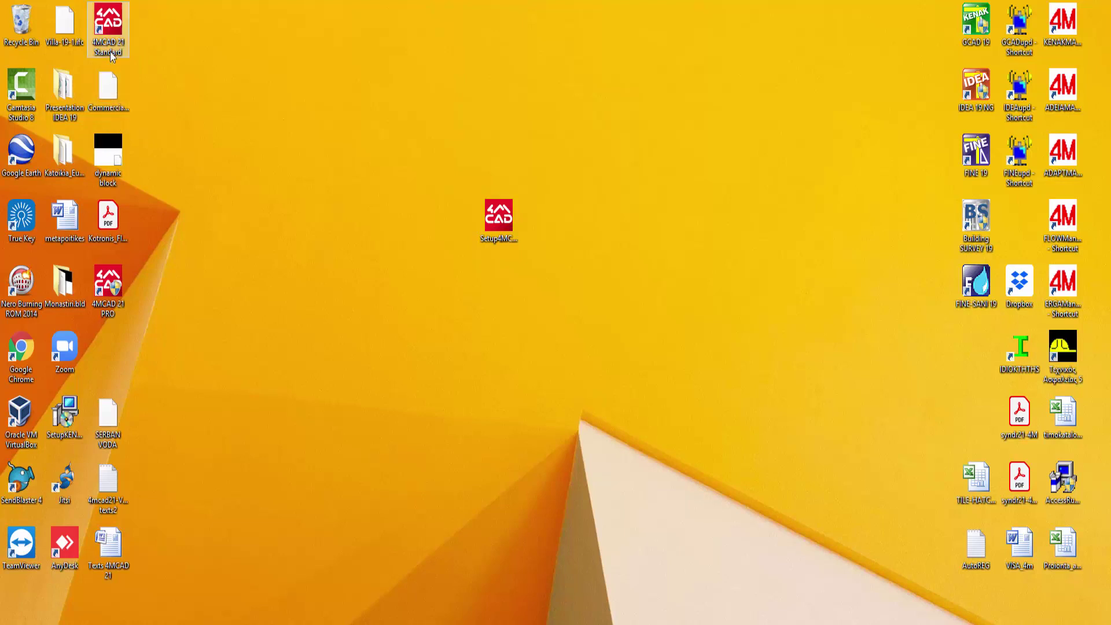
- Set the 4MCAD 21 Standard shortcut's advanced properties to run as administrator
right_click(113, 35)
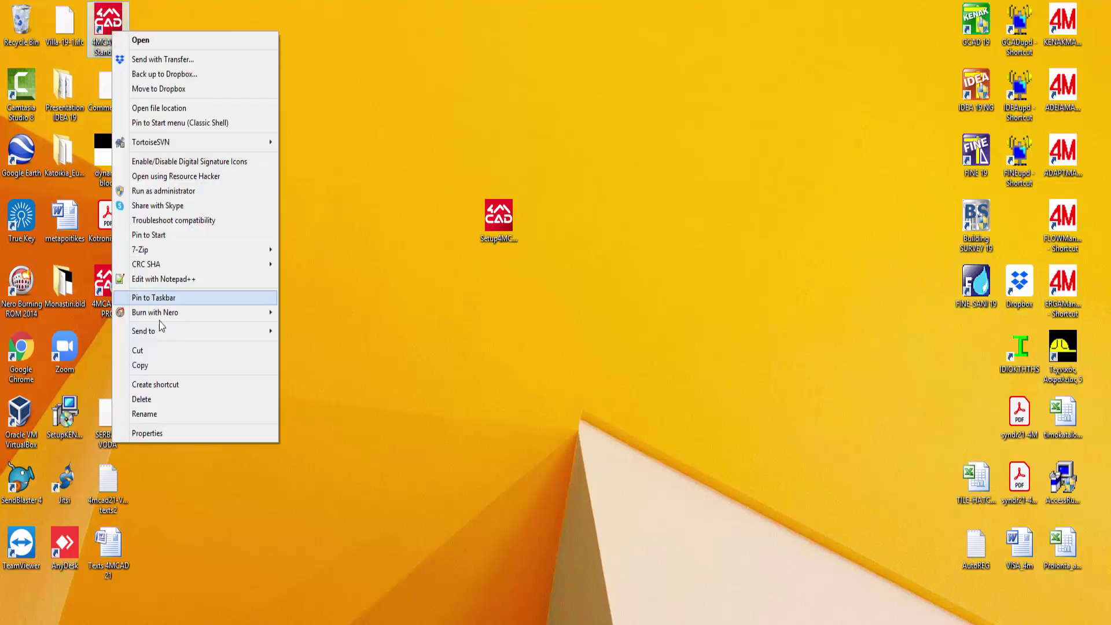
left_click(168, 439)
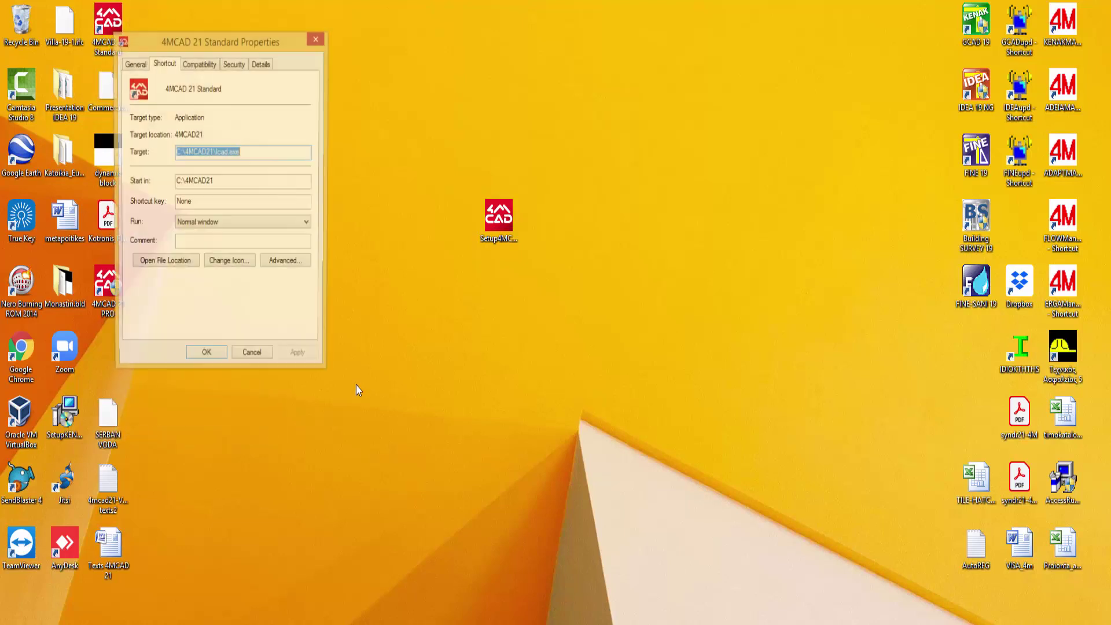
left_click(296, 268)
left_click(146, 134)
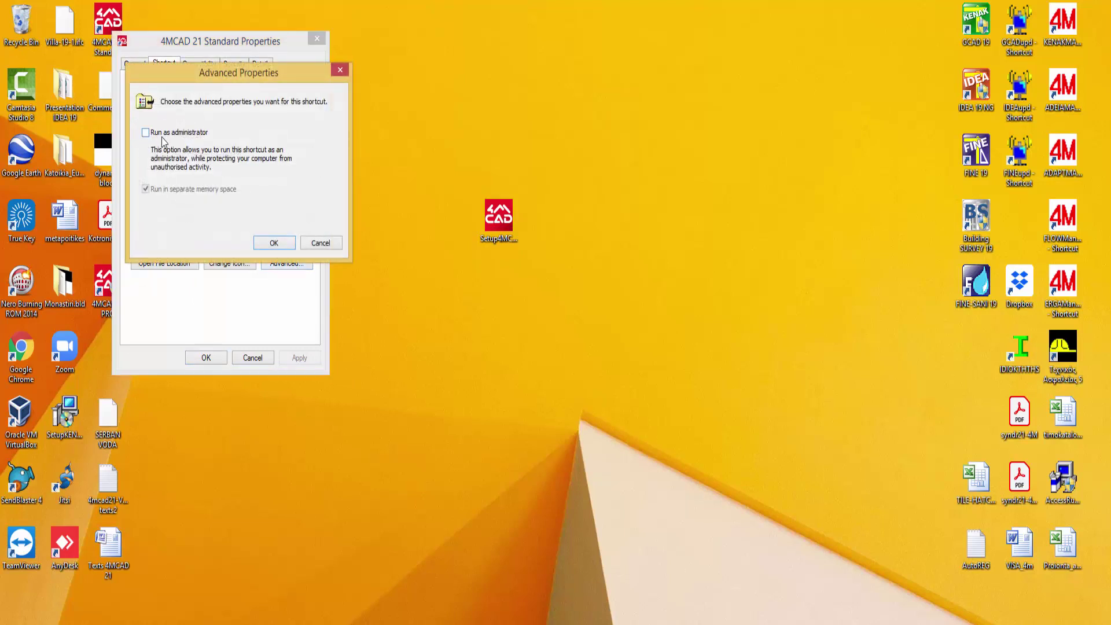
left_click(274, 244)
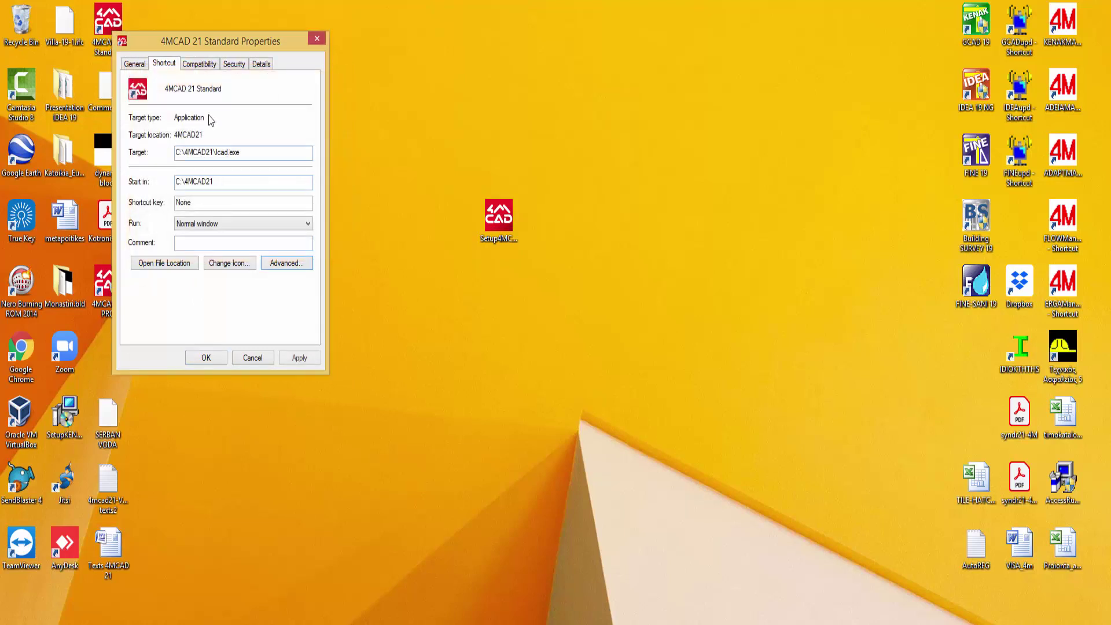
- Enable run as administrator for all users under Compatibility, apply it, and launch 4MCAD
left_click(198, 65)
left_click(182, 328)
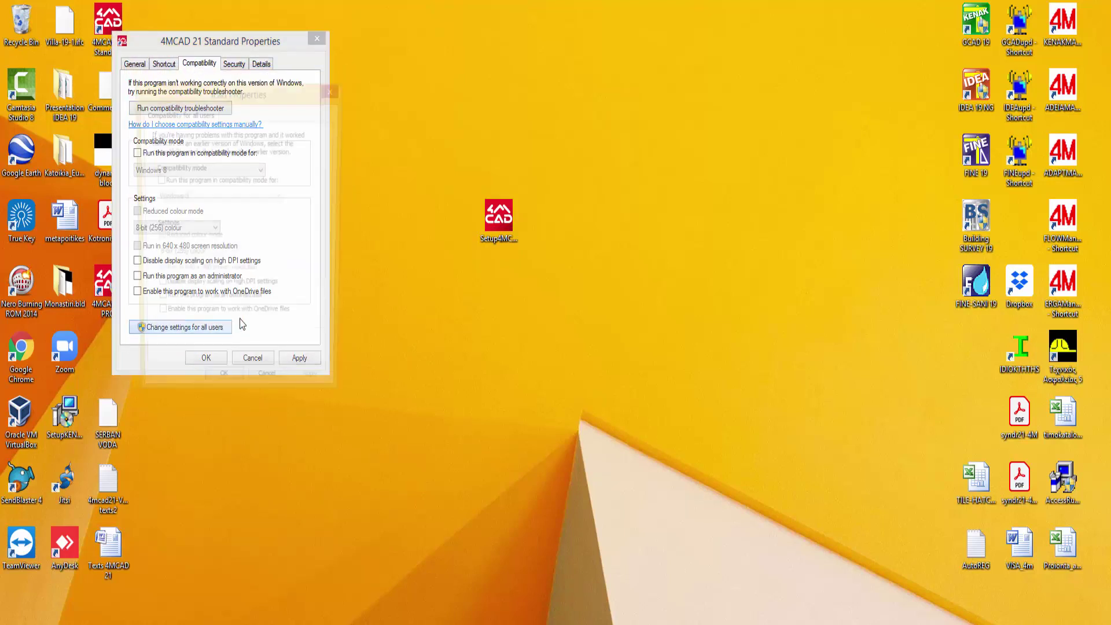
left_click(233, 306)
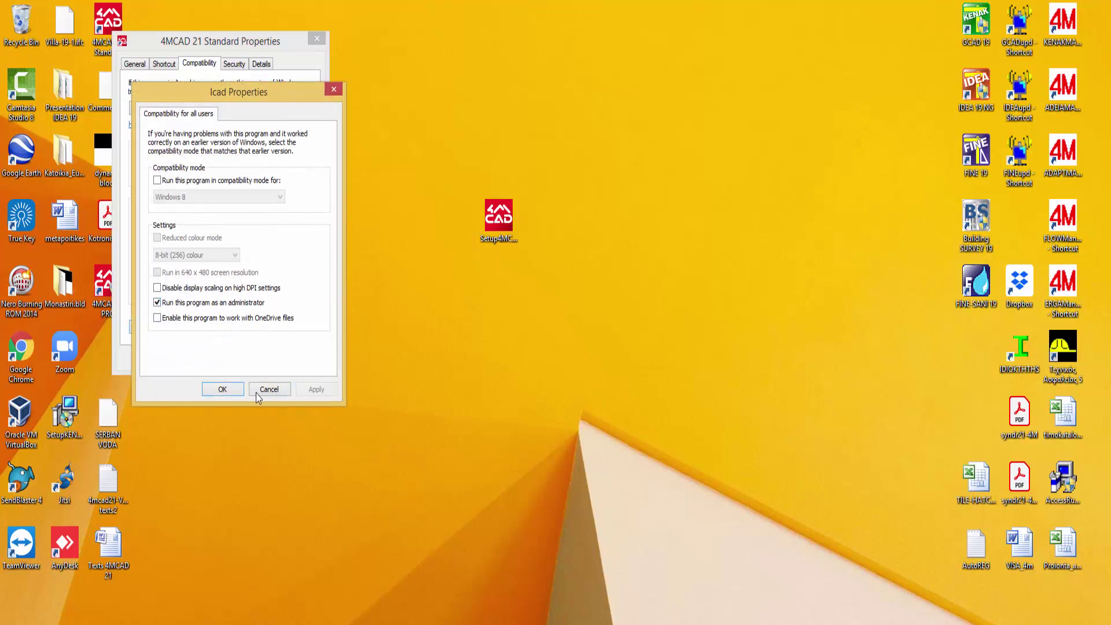
left_click(231, 392)
left_click(284, 360)
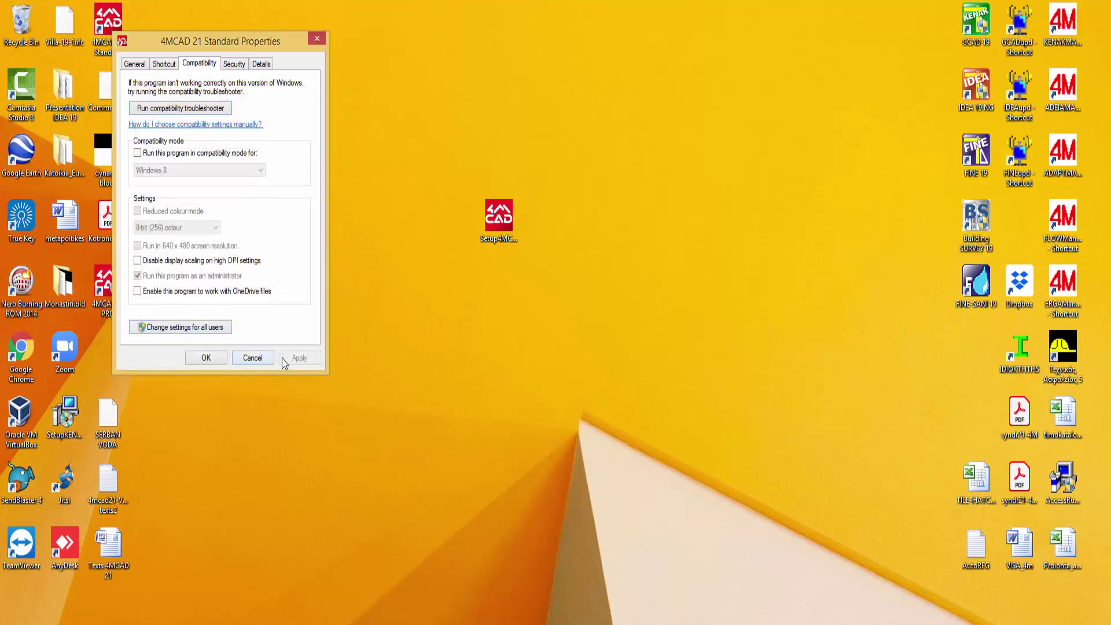
left_click(210, 360)
double_click(115, 35)
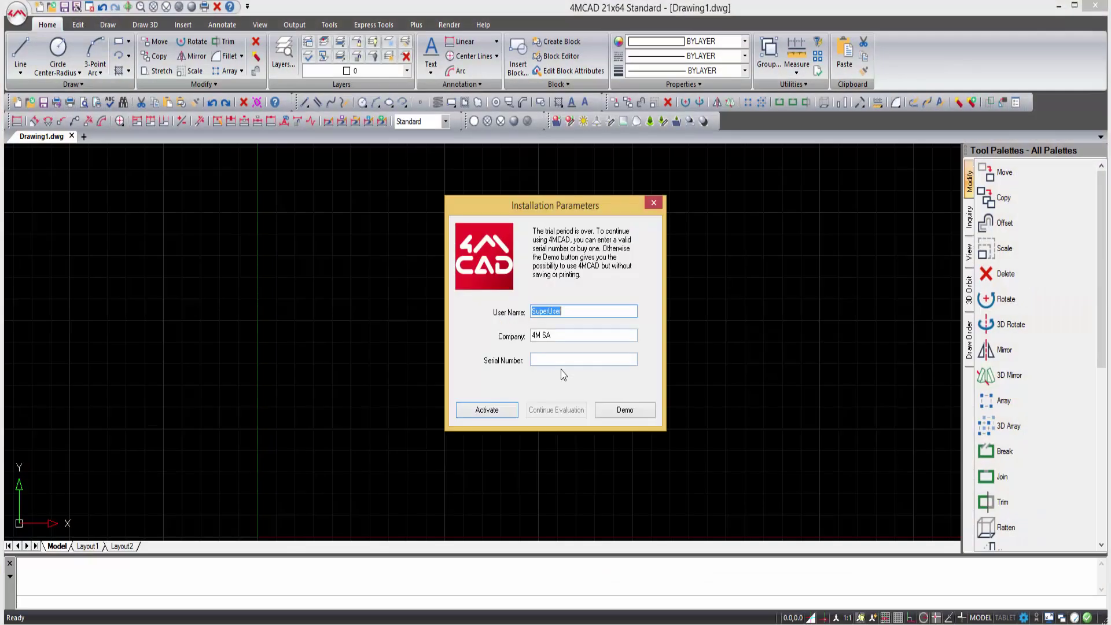
- Activate the licence from Installation Parameters and close the Tip of the Day popup
left_click(561, 362)
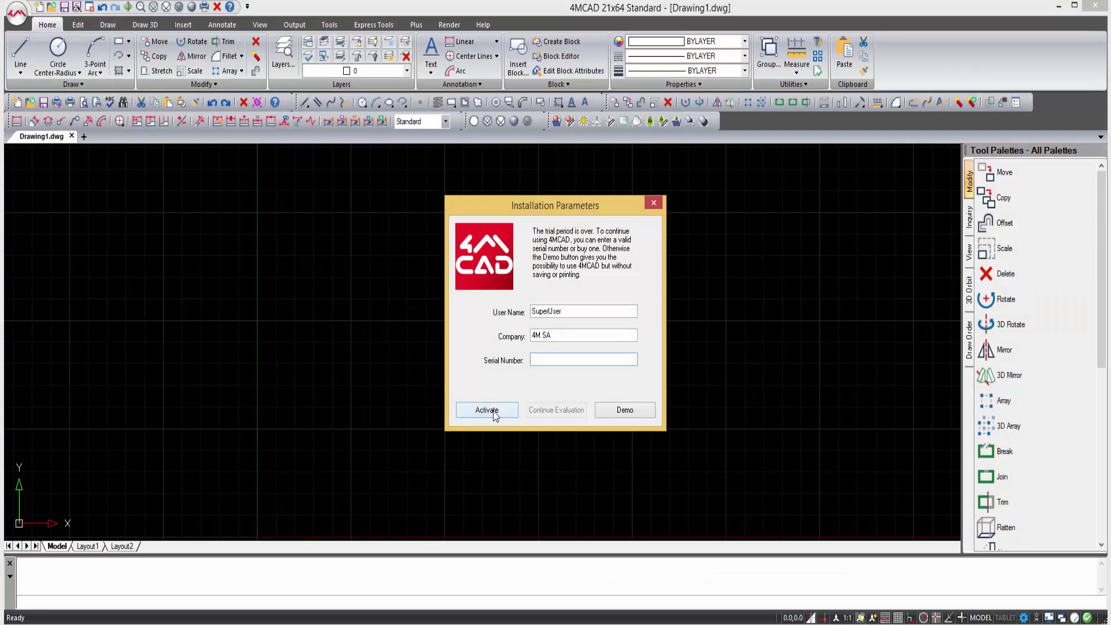
left_click(487, 410)
left_click(486, 407)
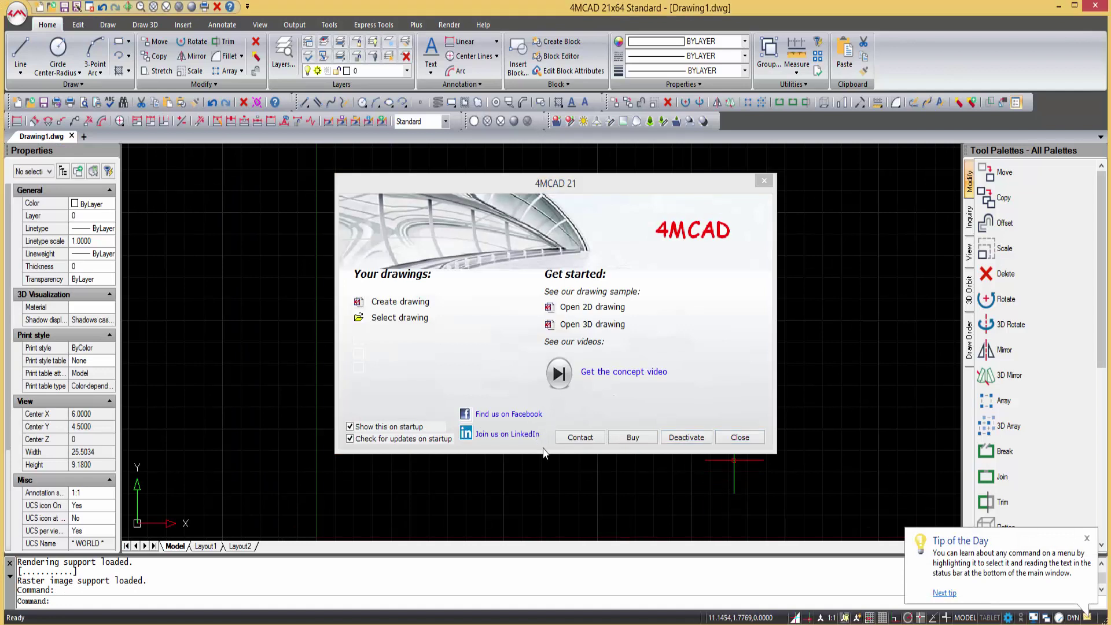
left_click(1086, 539)
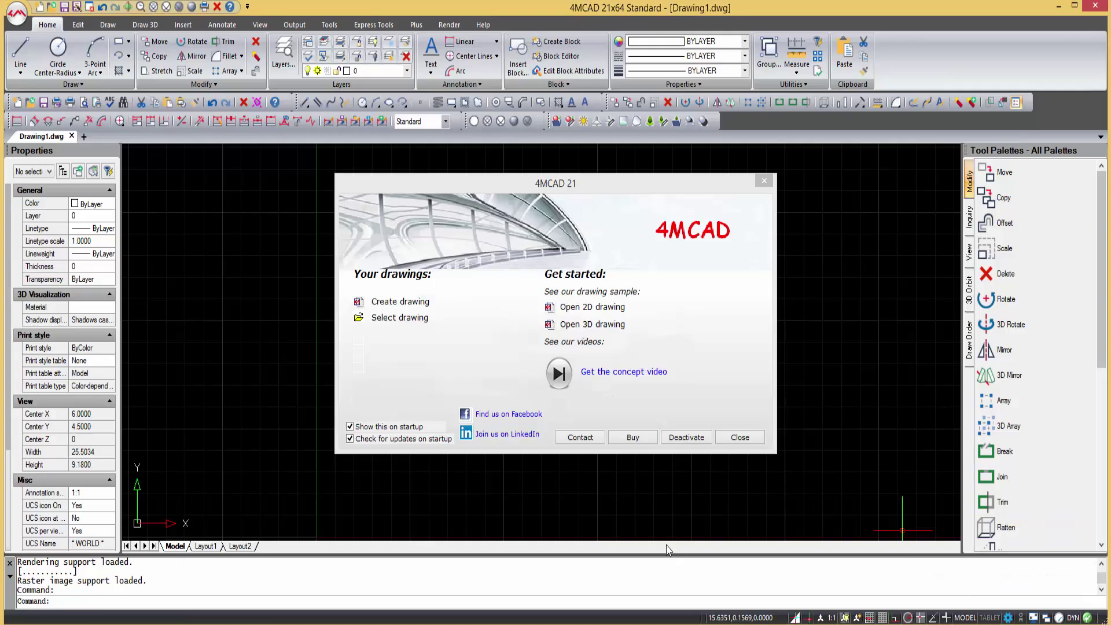